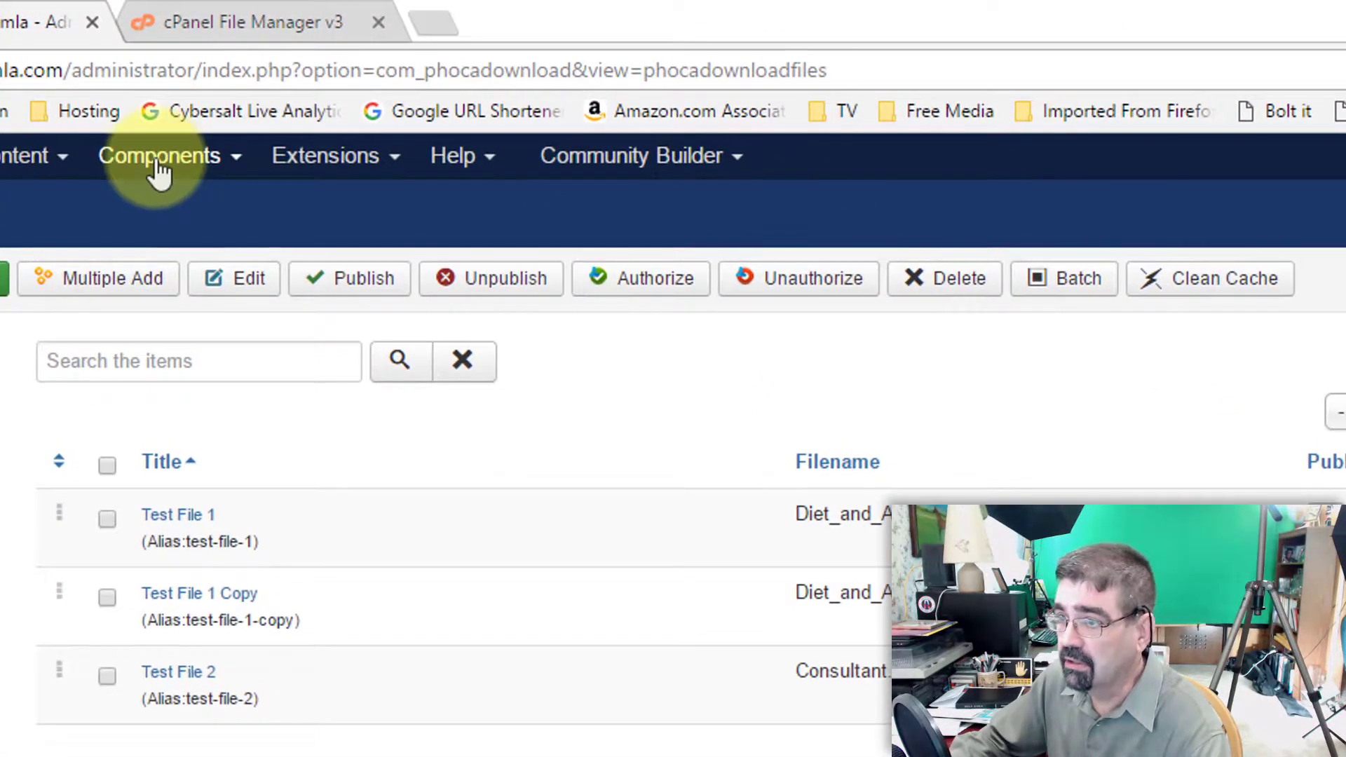
- Go from the installed components list to the Phoca Download file list
left_click(160, 168)
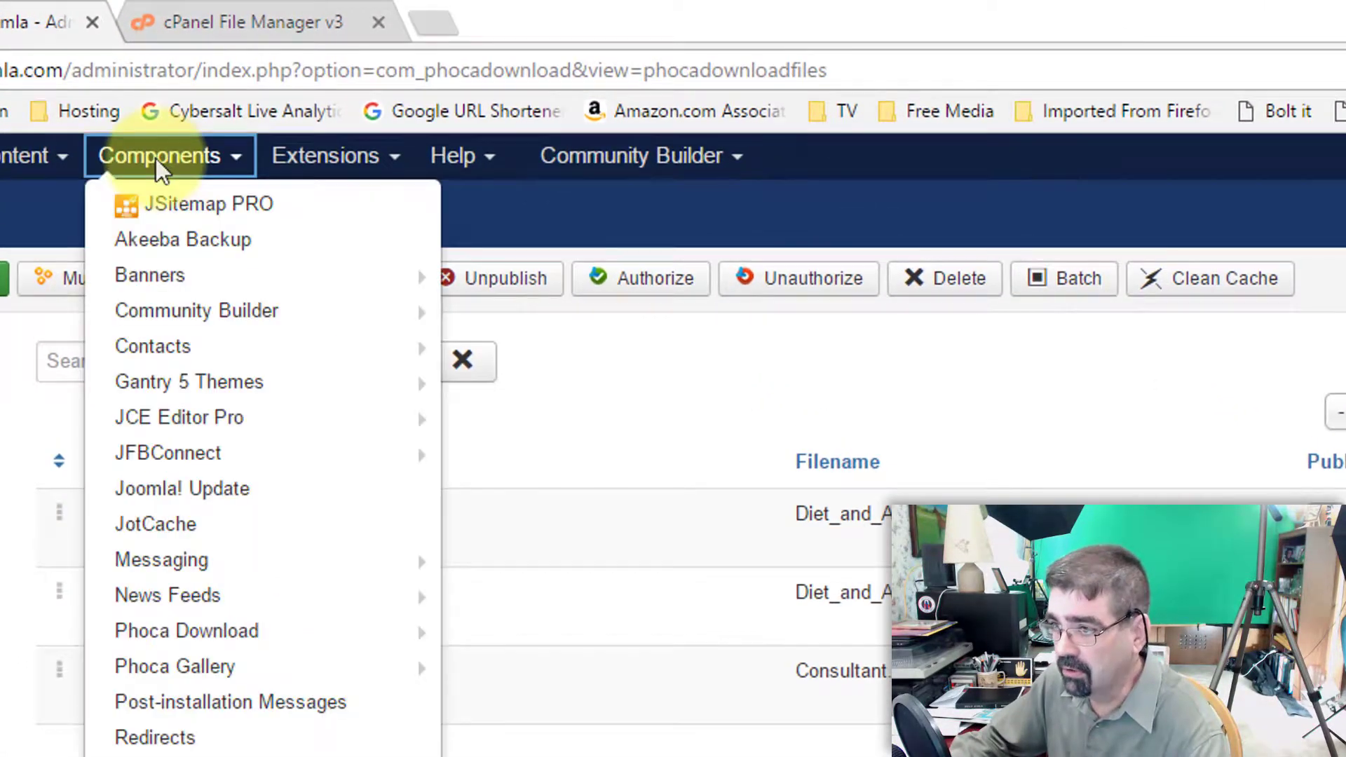
mouse_move(234, 652)
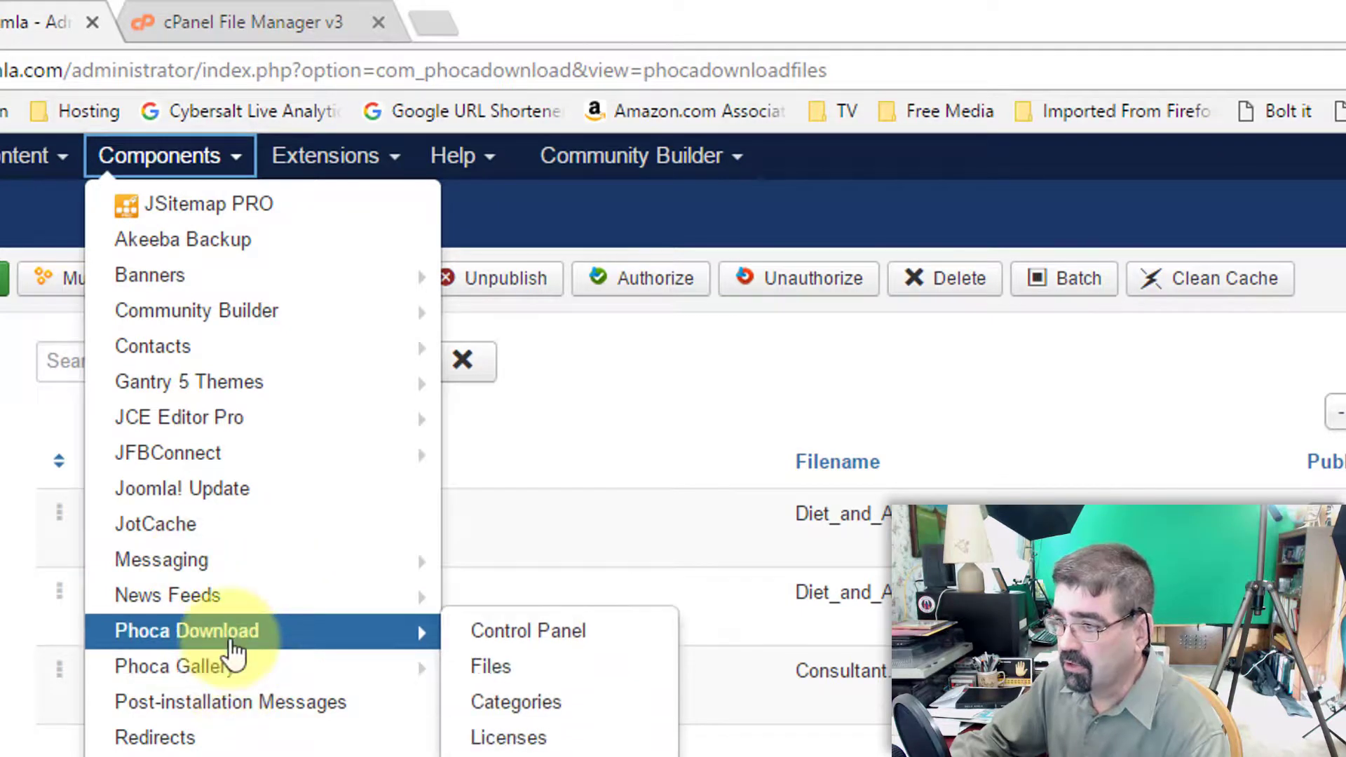
left_click(491, 663)
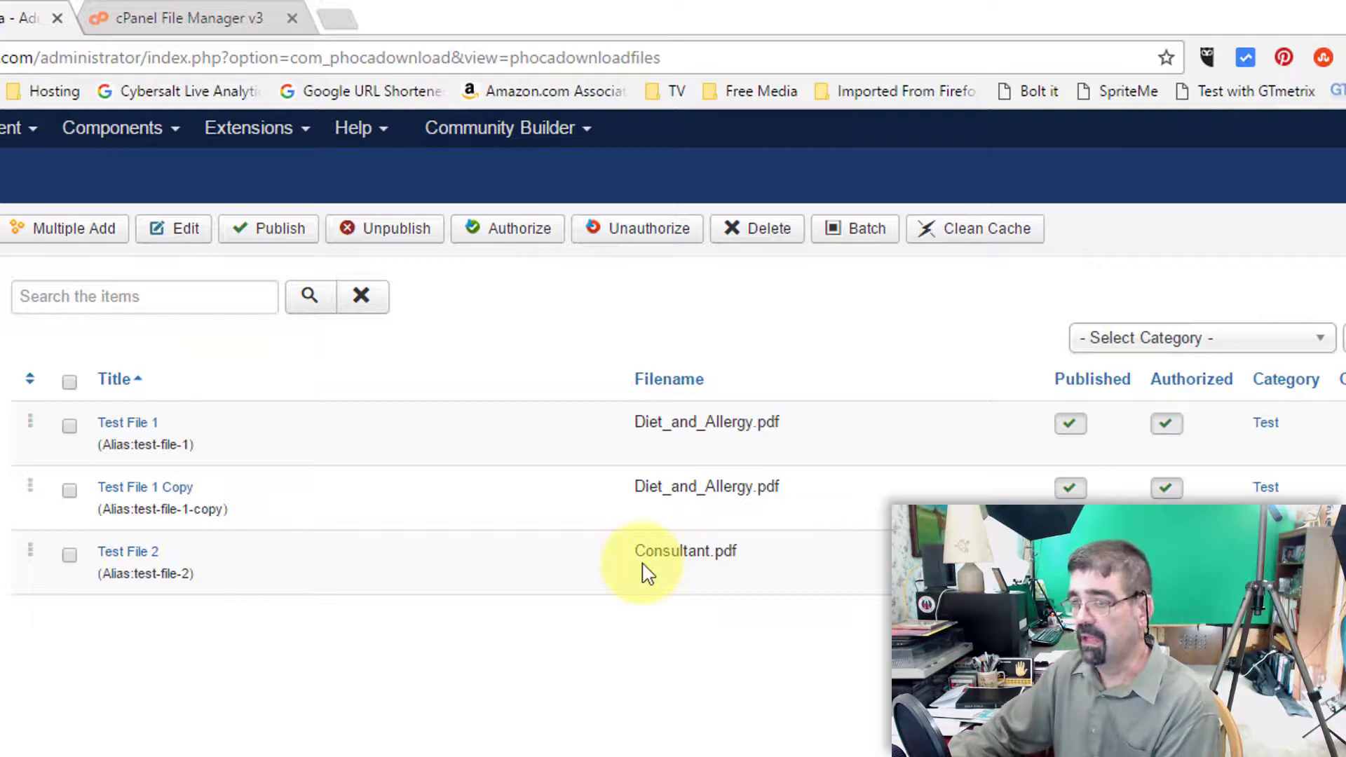
- Check Test File 1's file, keep Diet_and_Allergy.pdf, and close the entry
left_click(141, 423)
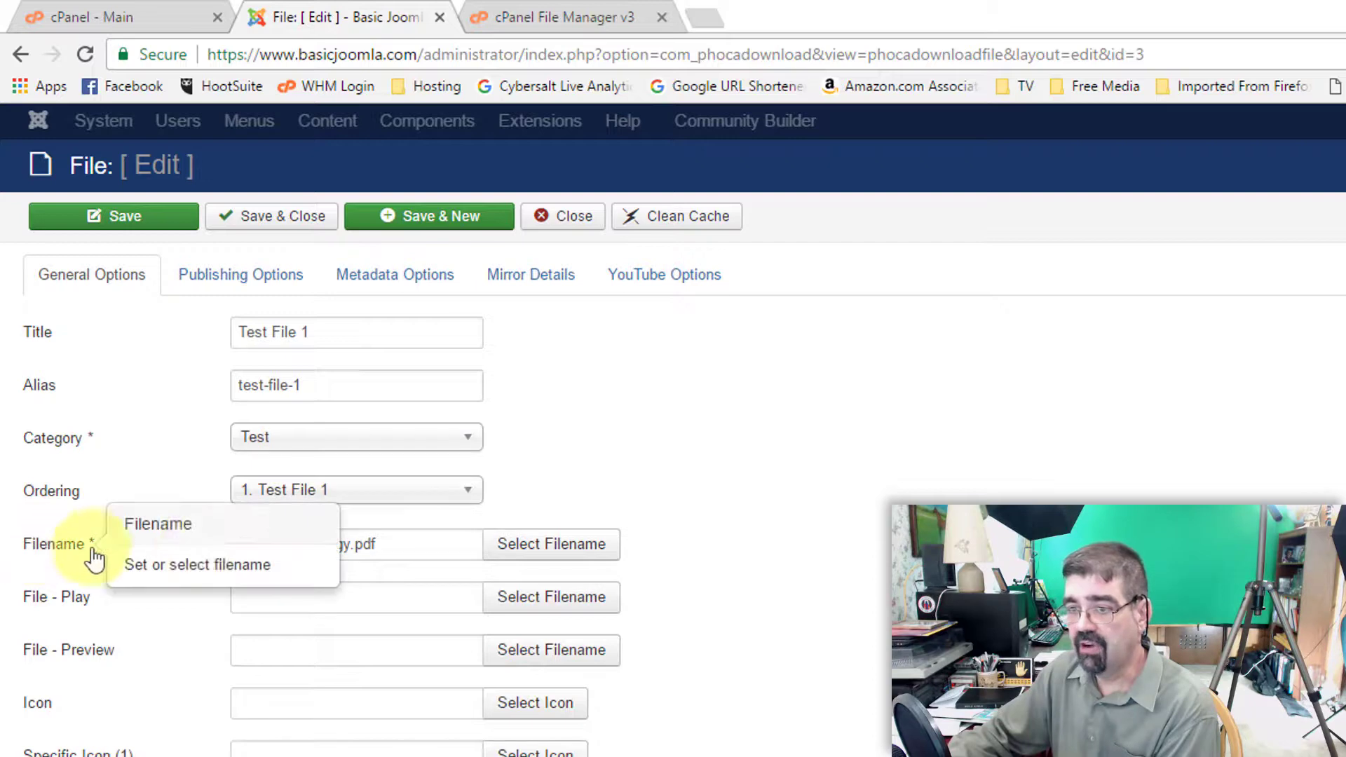
left_click(571, 545)
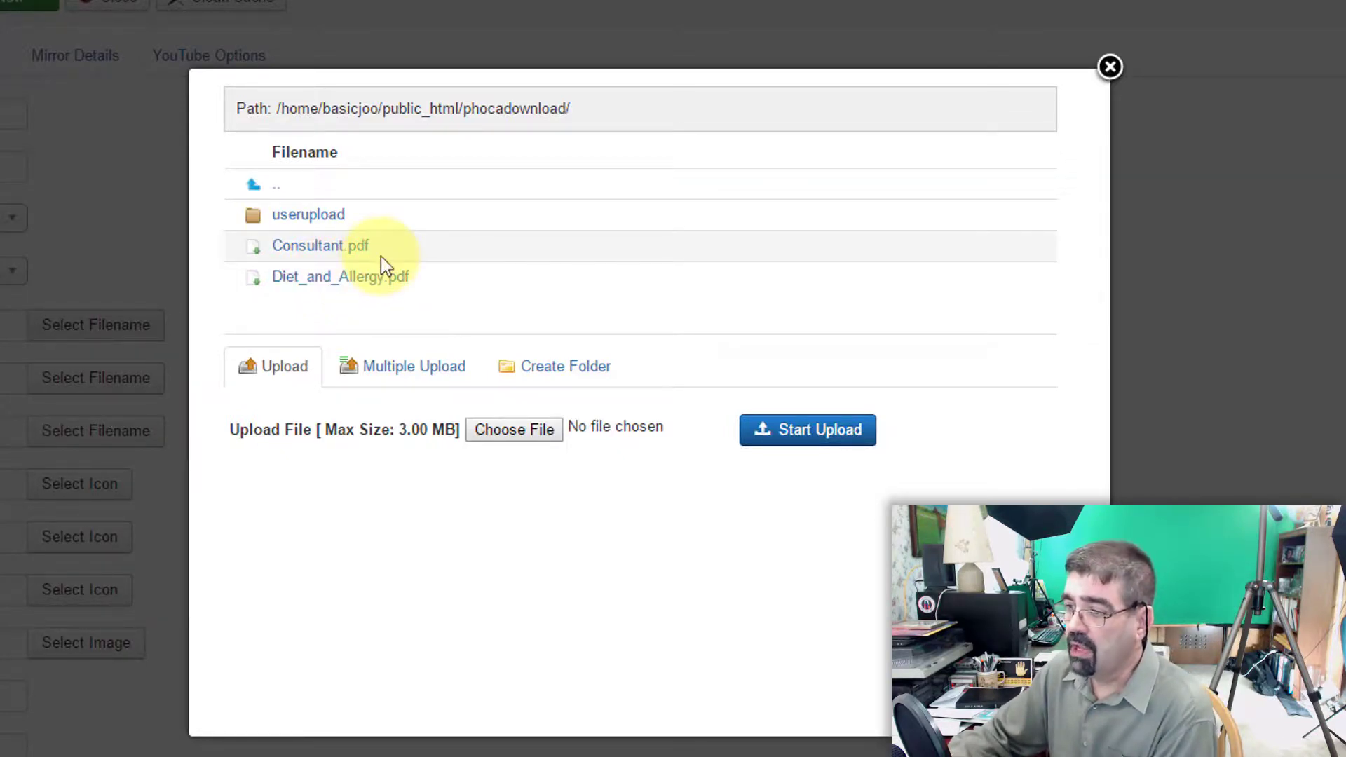
left_click(306, 284)
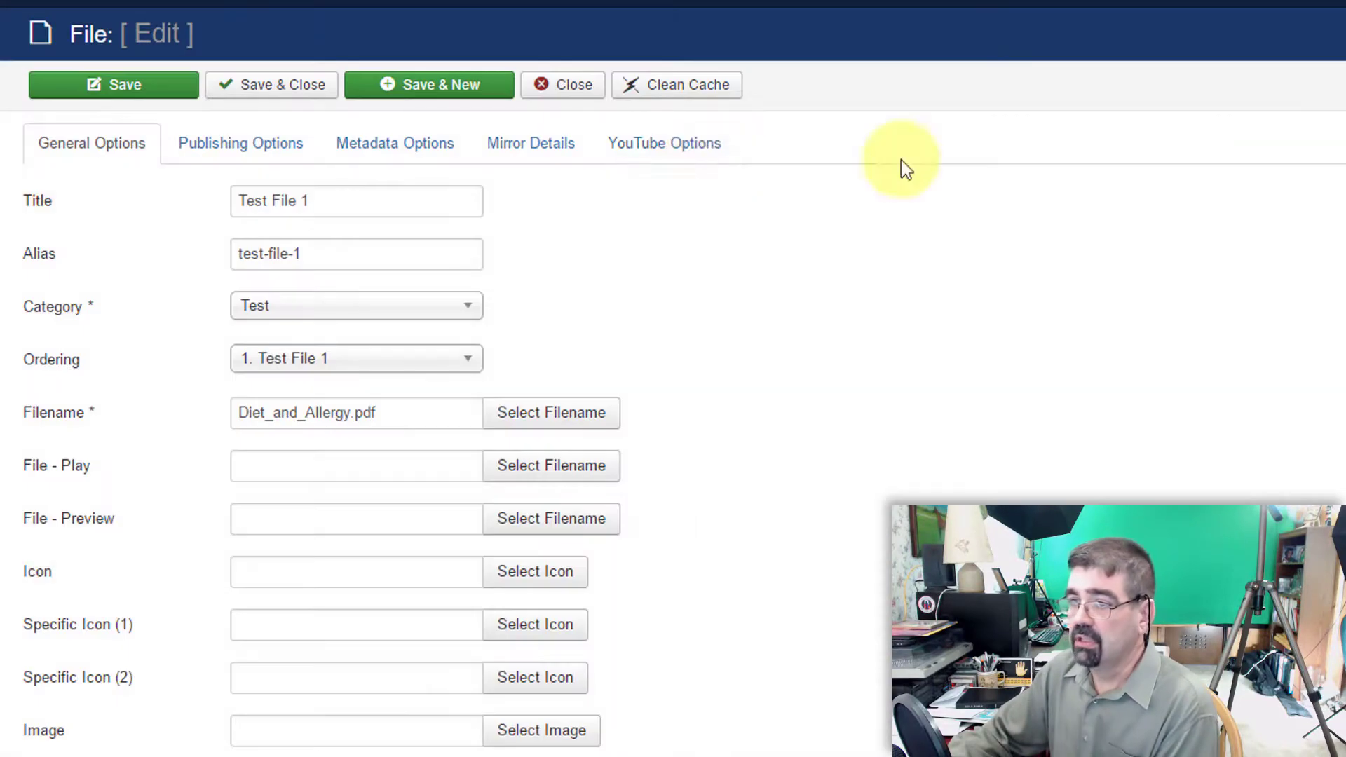
left_click(579, 96)
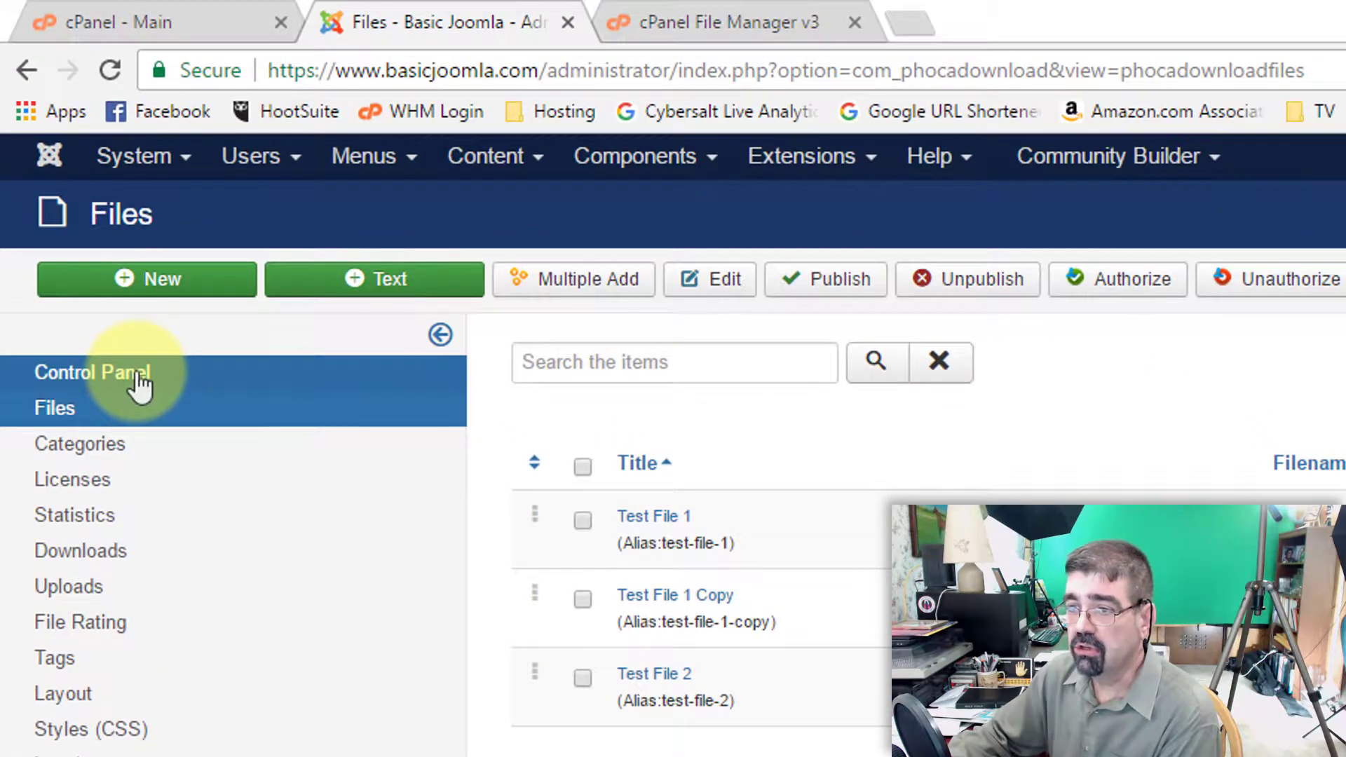
- Set Delete Existing Files to Yes in Phoca Download's general options, save, and return to Files
left_click(138, 375)
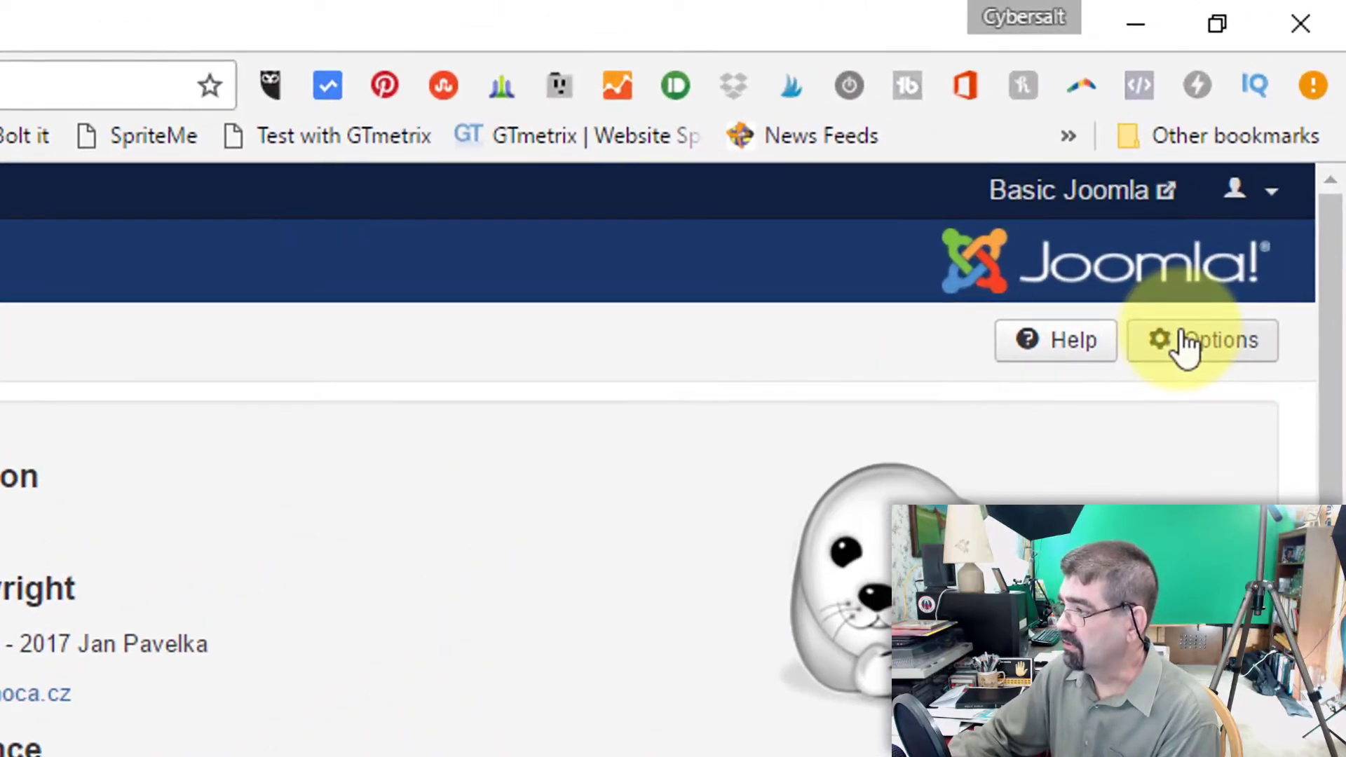
left_click(1186, 347)
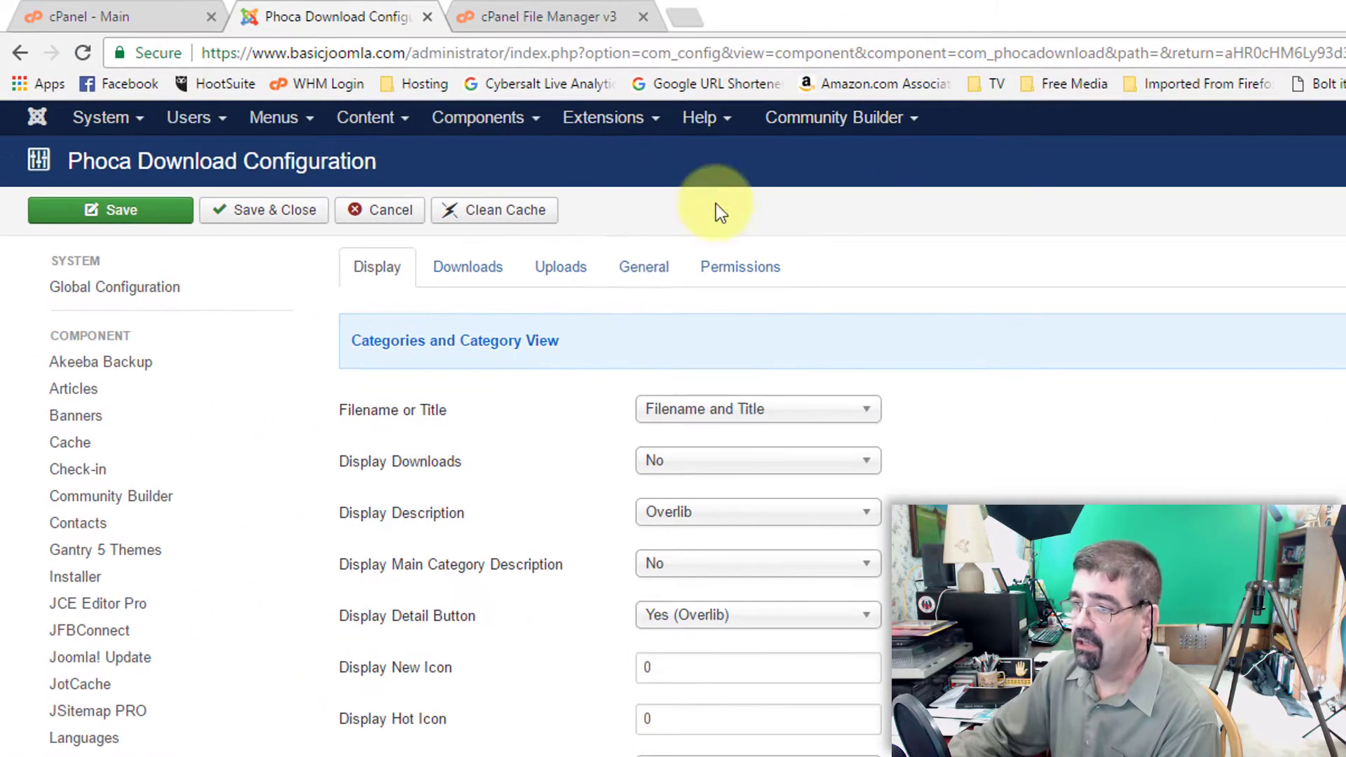
left_click(639, 270)
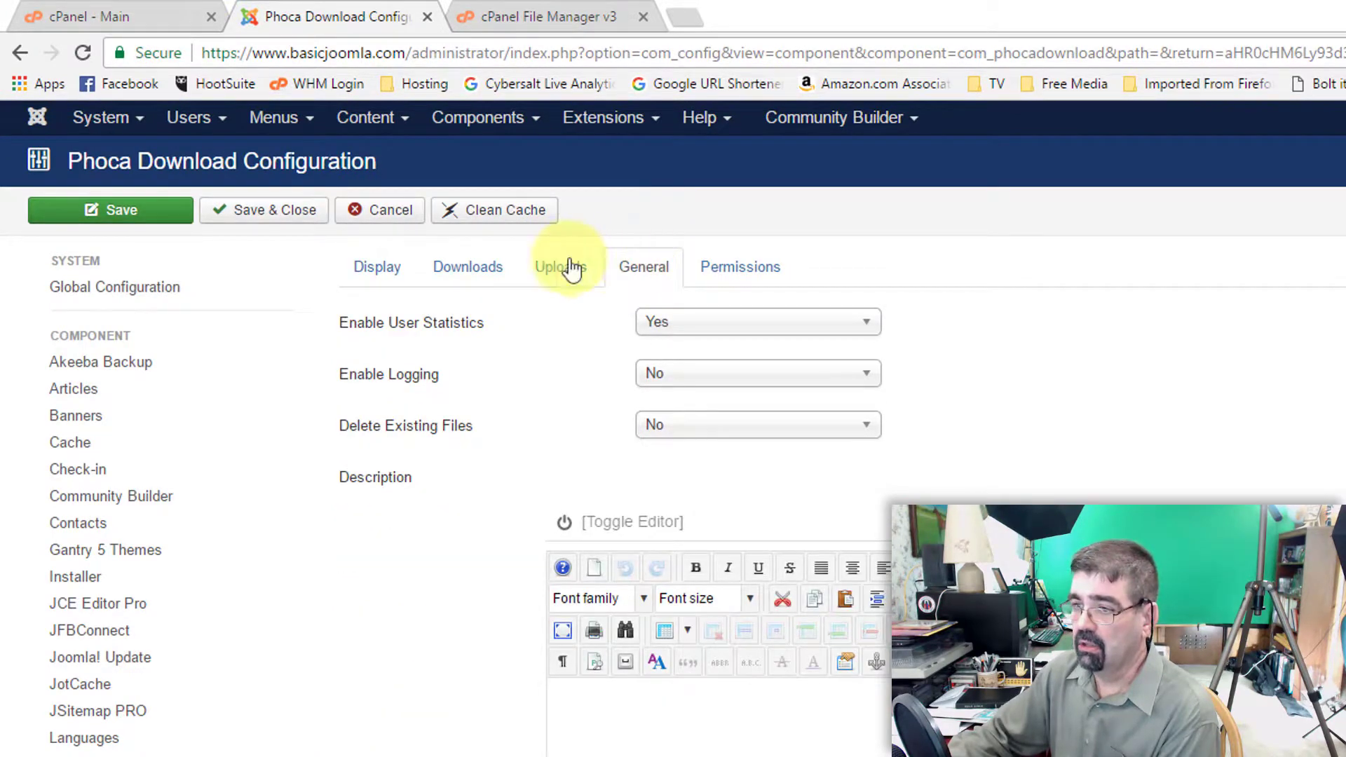
mouse_move(364, 434)
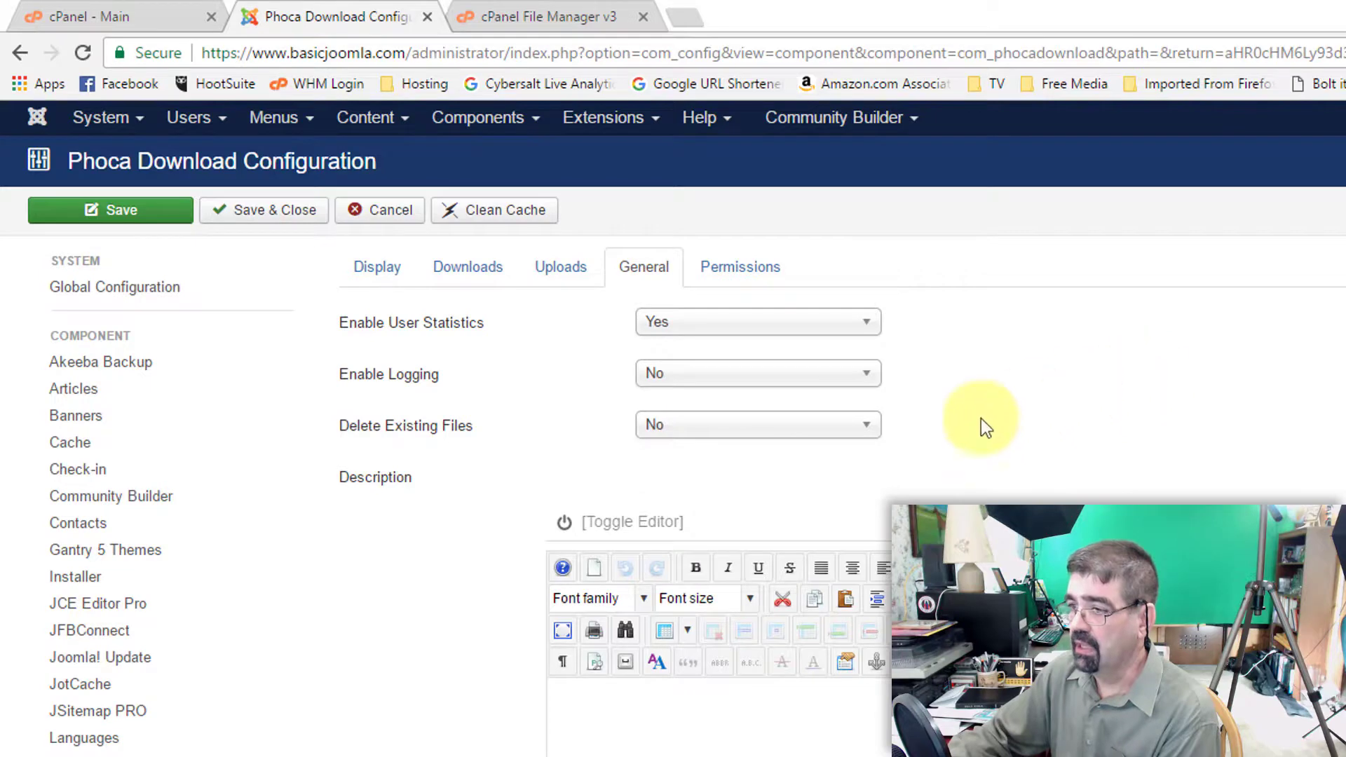
left_click(778, 438)
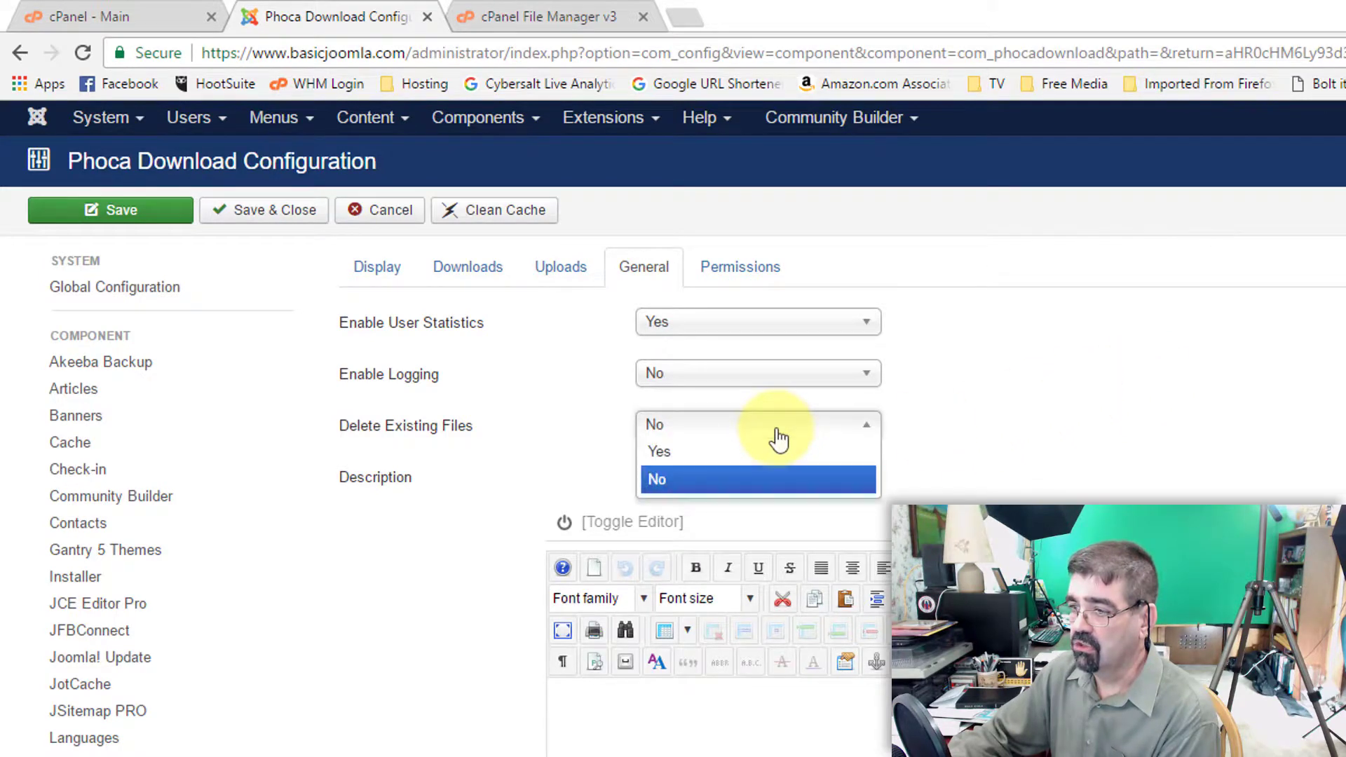
left_click(780, 454)
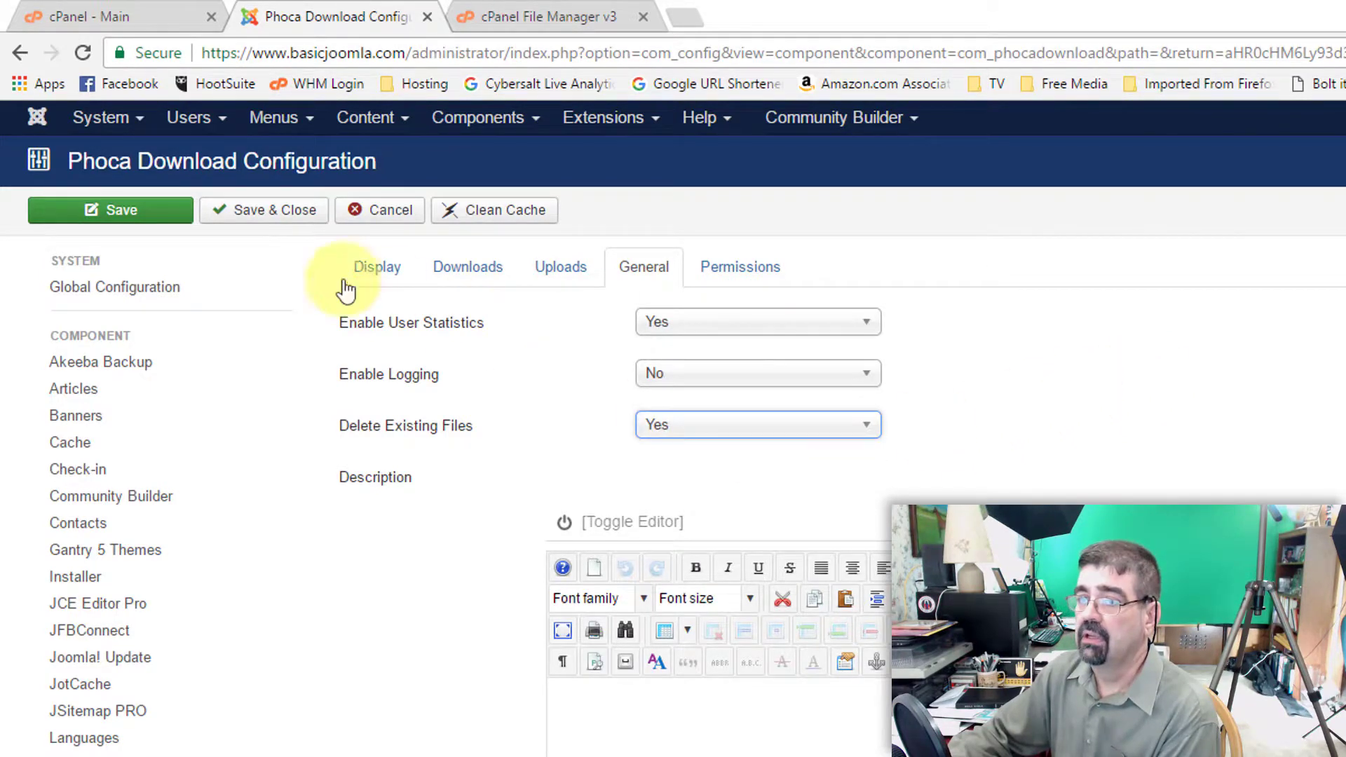
mouse_move(401, 436)
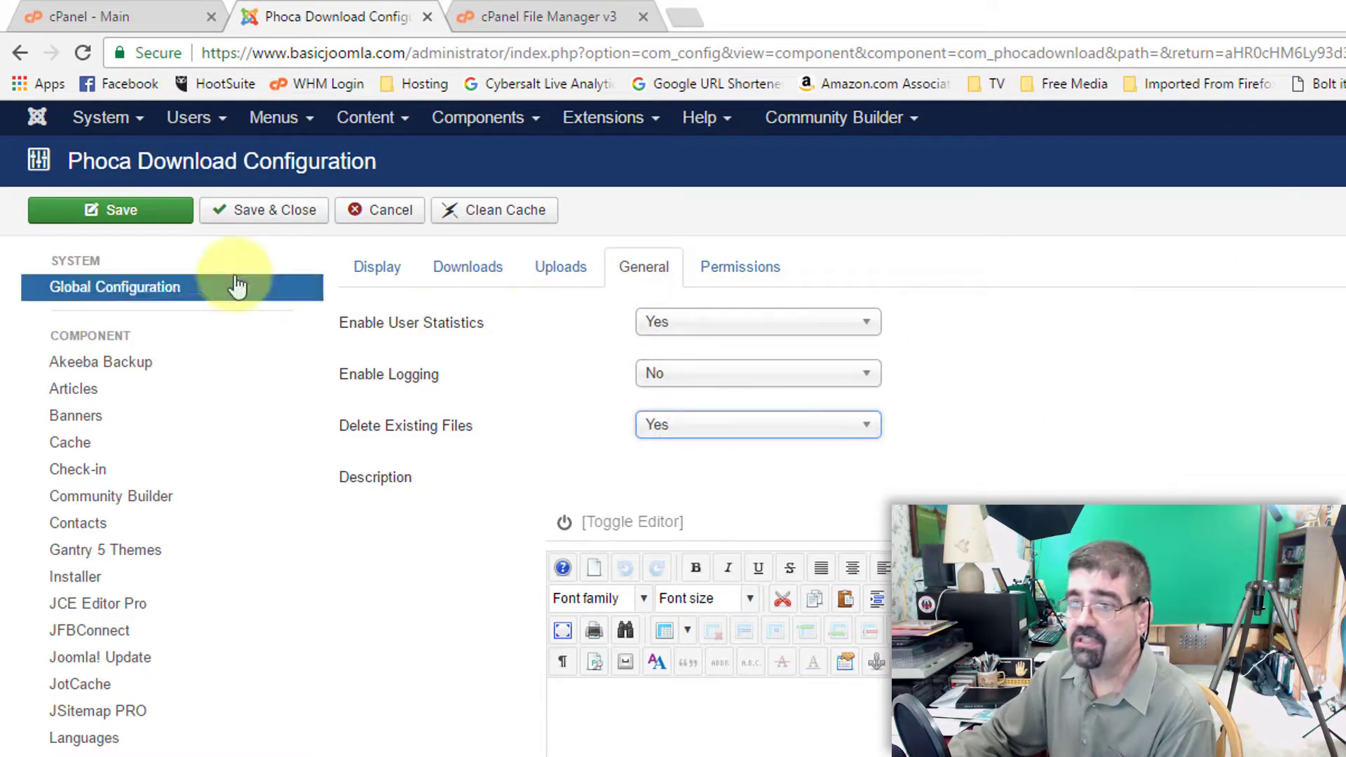
left_click(256, 225)
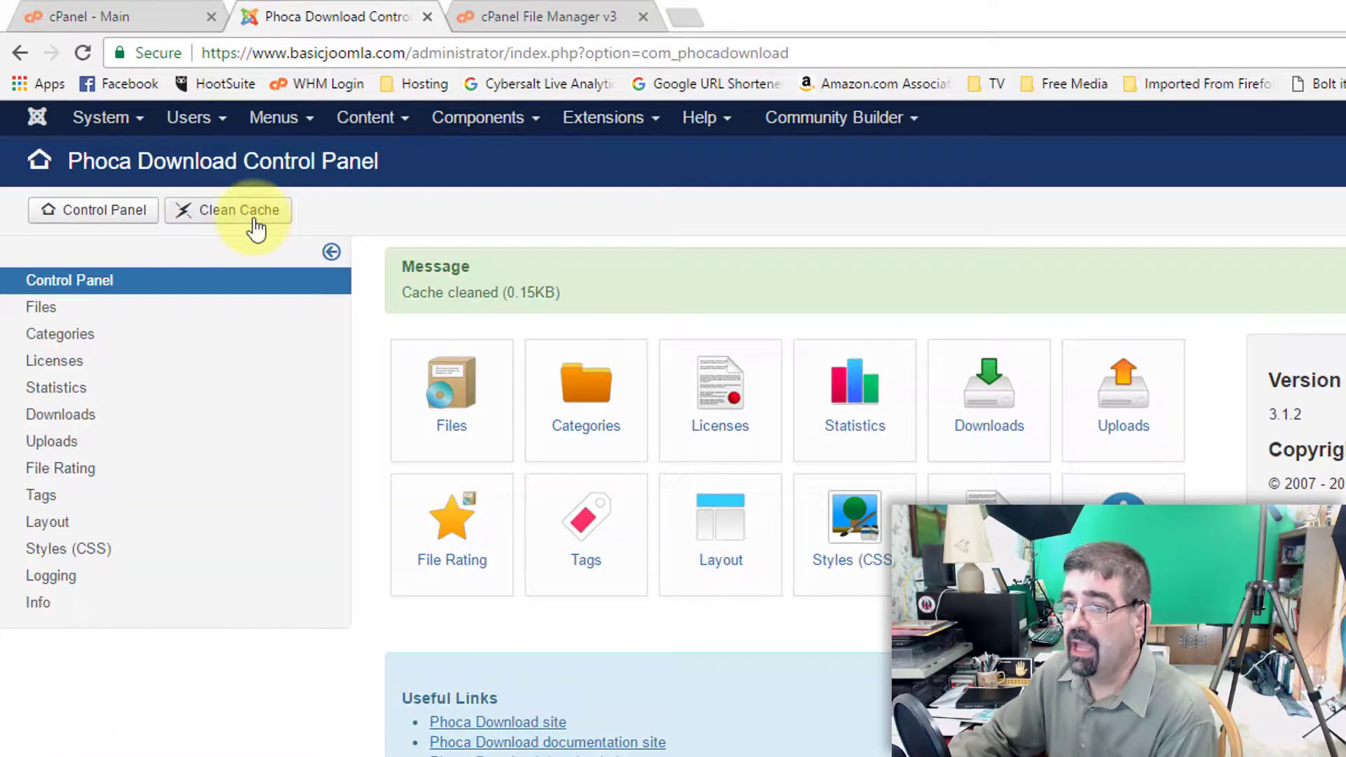
left_click(46, 309)
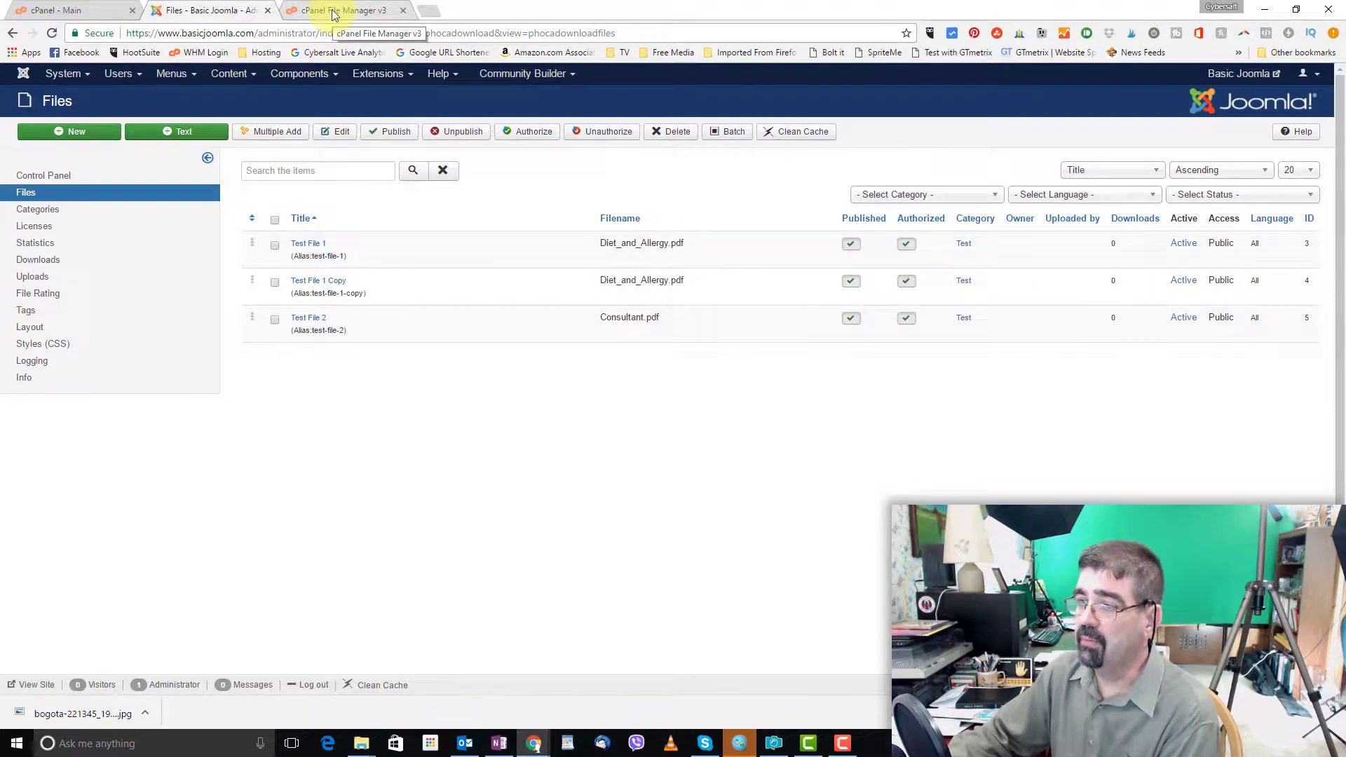
left_click(332, 14)
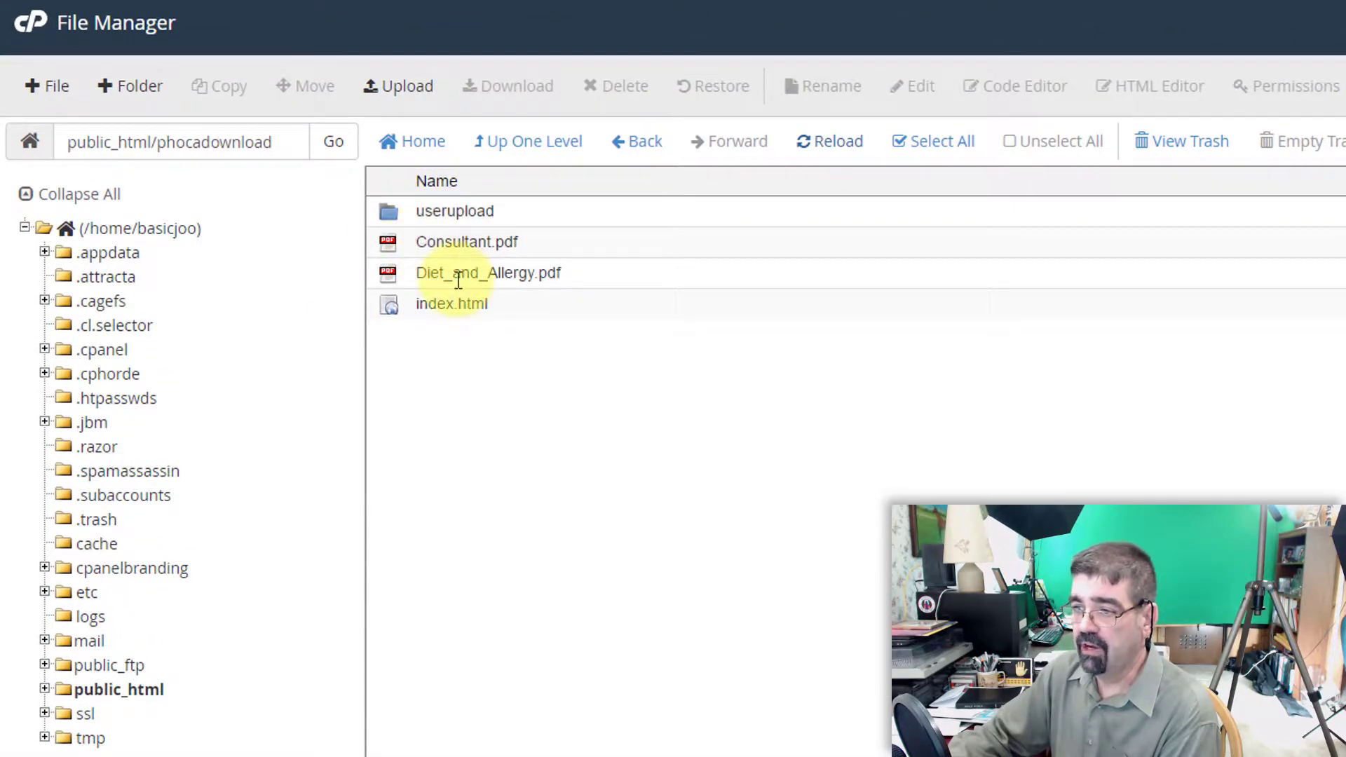
left_click(393, 1)
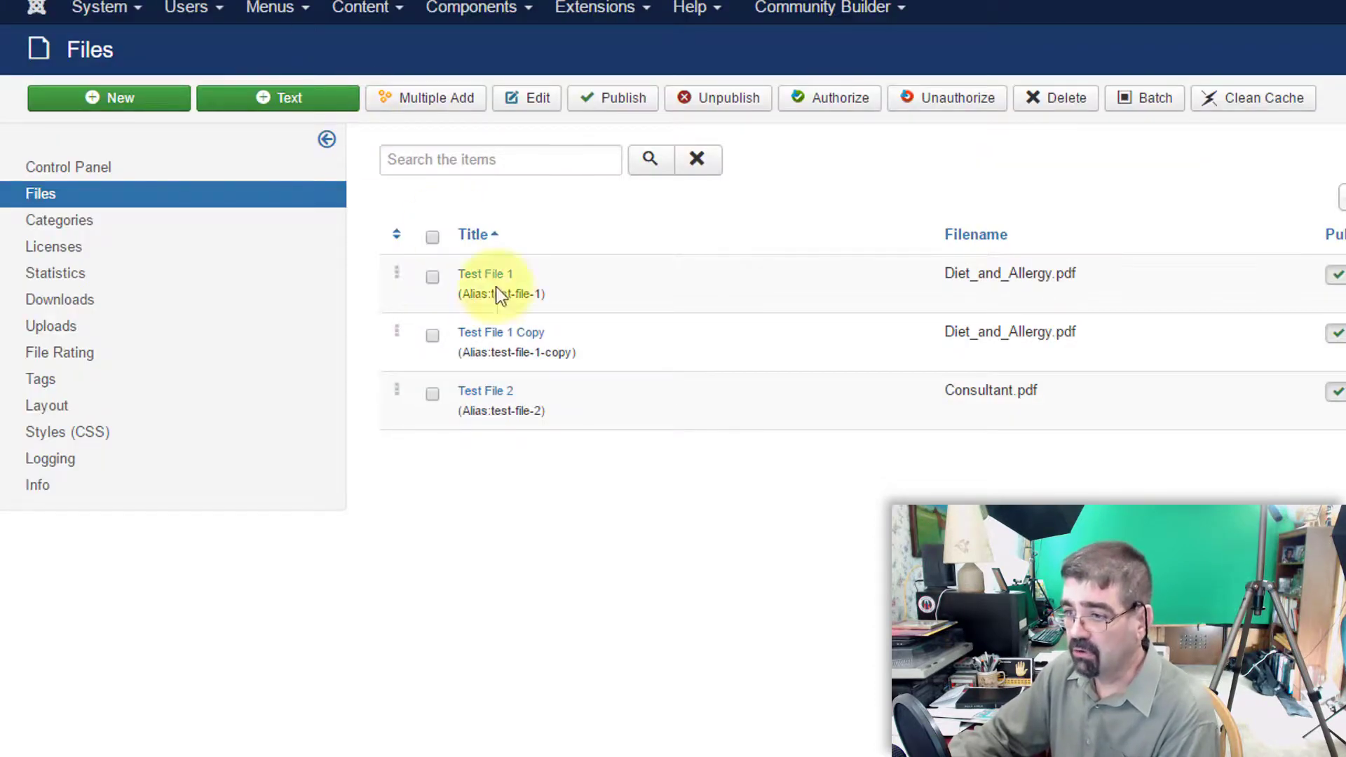
- Delete the Test File 2 entry from the Phoca Download Files list
left_click(433, 395)
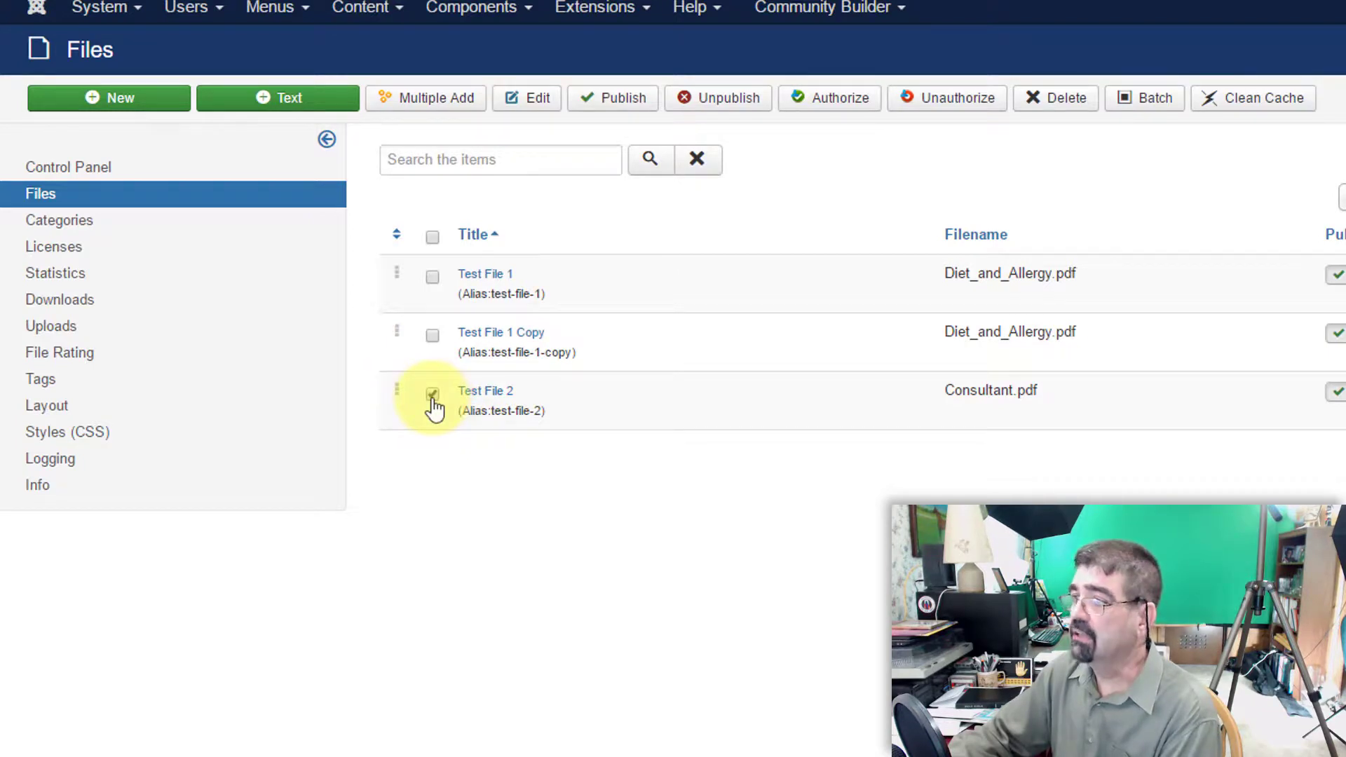
left_click(1060, 110)
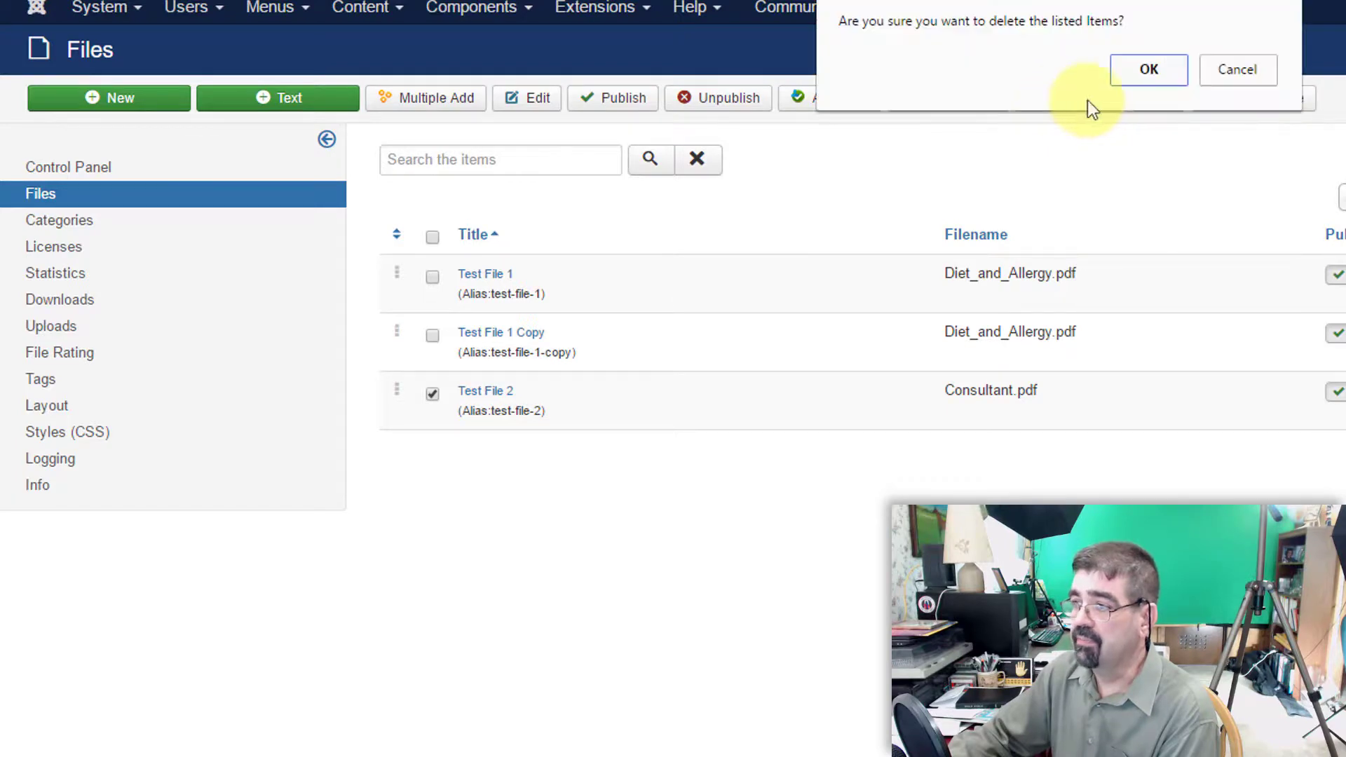
left_click(1139, 83)
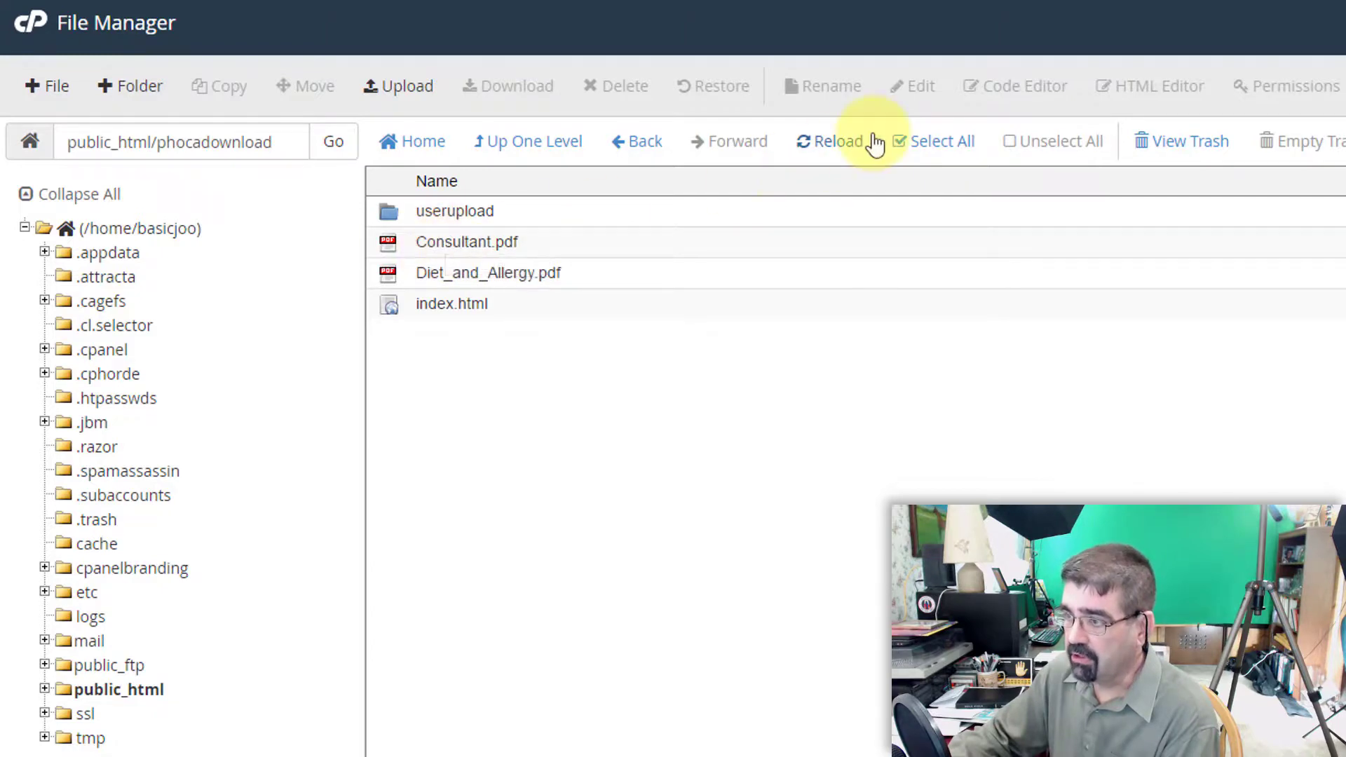
- Reload the phocadownload folder to confirm Consultant.pdf is gone, then return to Joomla Files
left_click(843, 149)
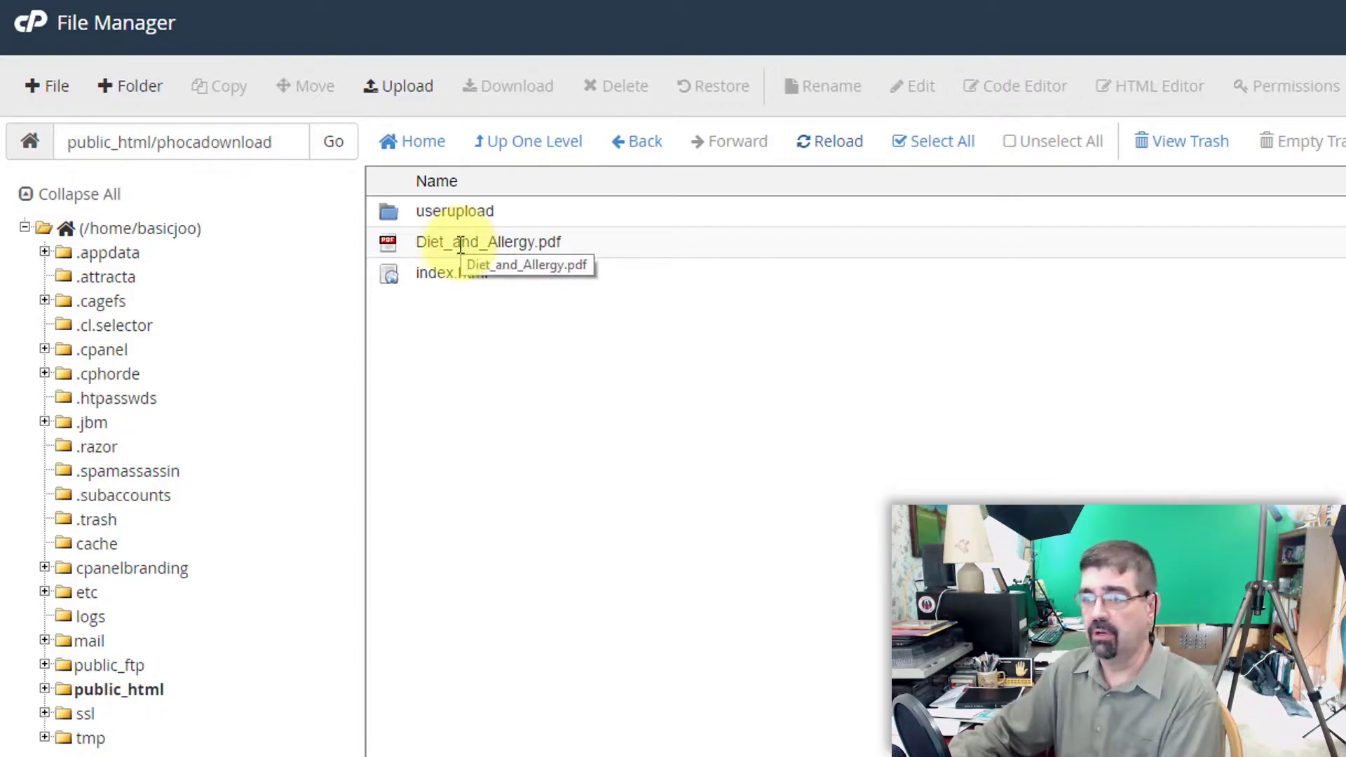
key("ctrl+Tab")
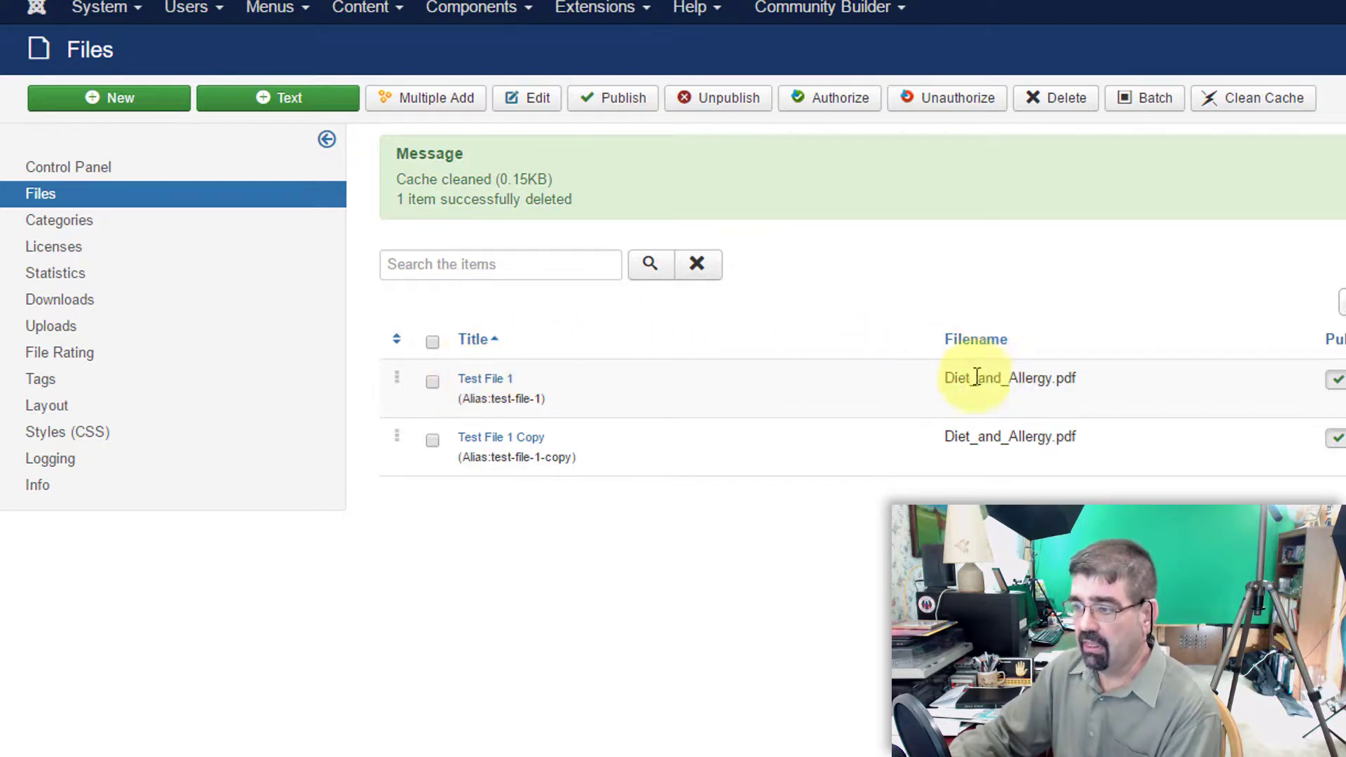
- Delete Test File 1, then reload the phocadownload folder showing Diet_and_Allergy.pdf still there
left_click_drag(1099, 391, 939, 373)
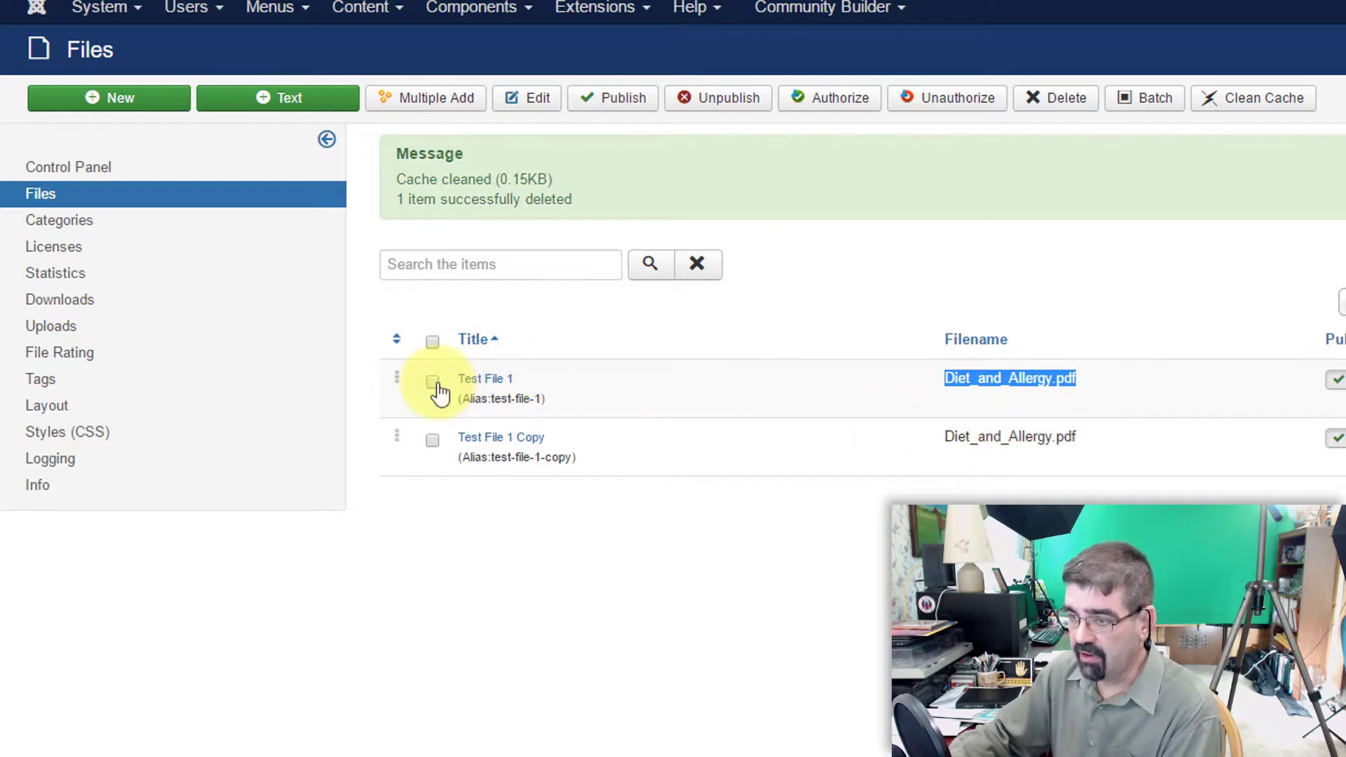
left_click(1074, 115)
left_click(1139, 71)
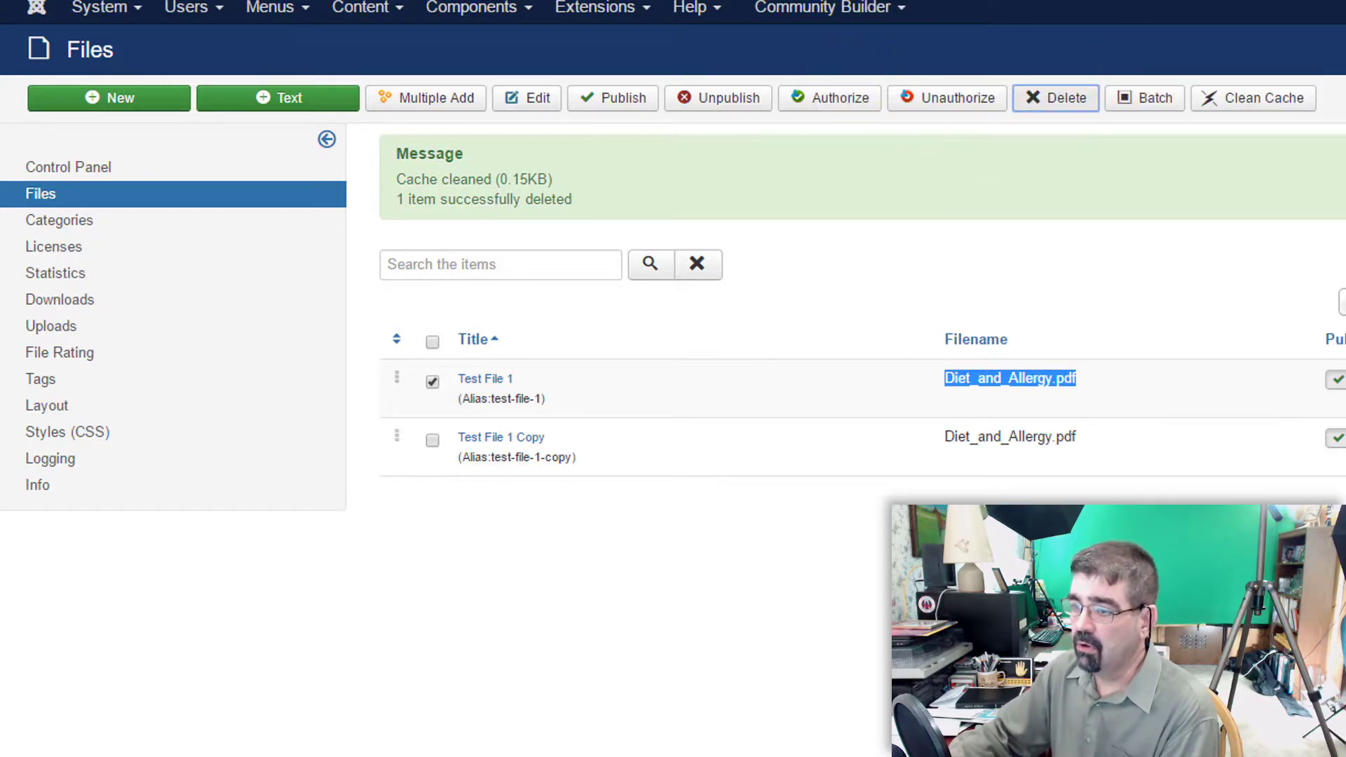
key("ctrl+Tab")
left_click(845, 141)
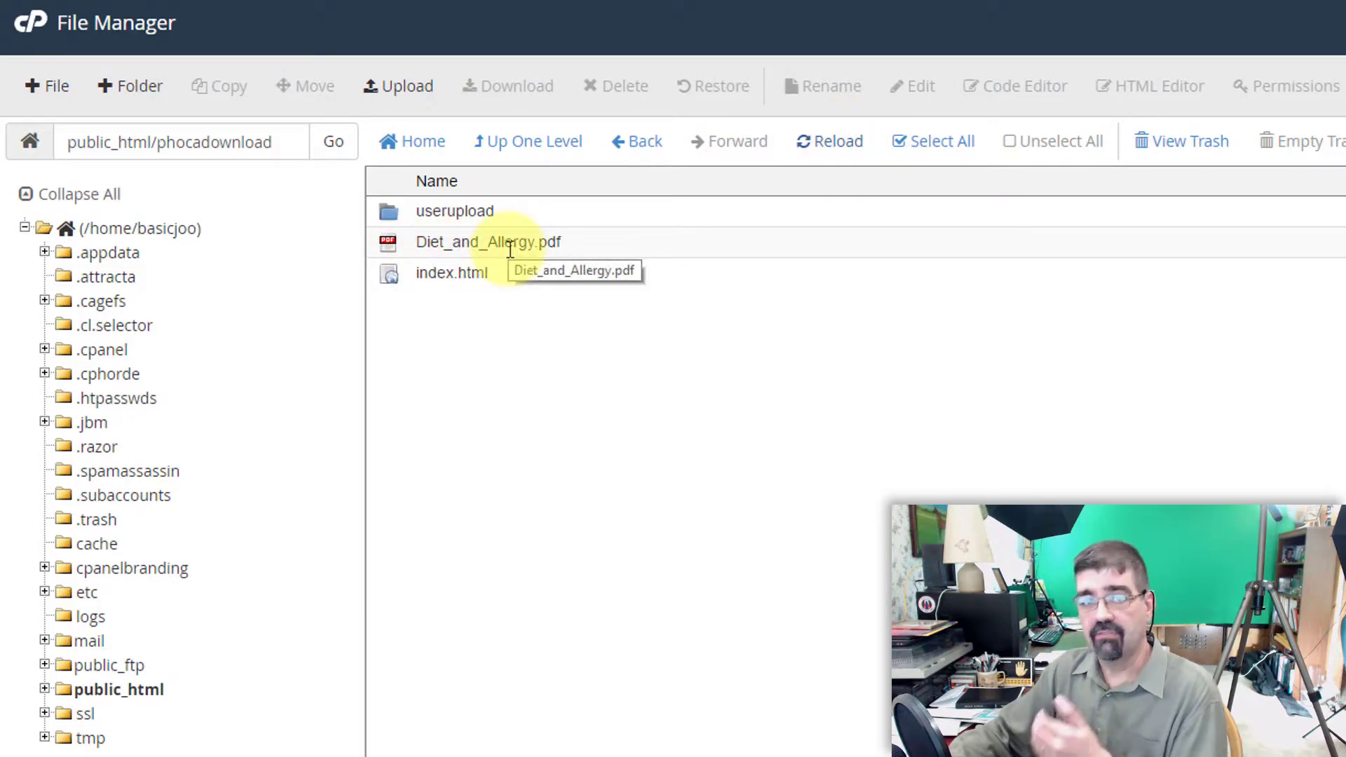
- Switch back to the Joomla tab showing only Test File 1 Copy
left_click(445, 3)
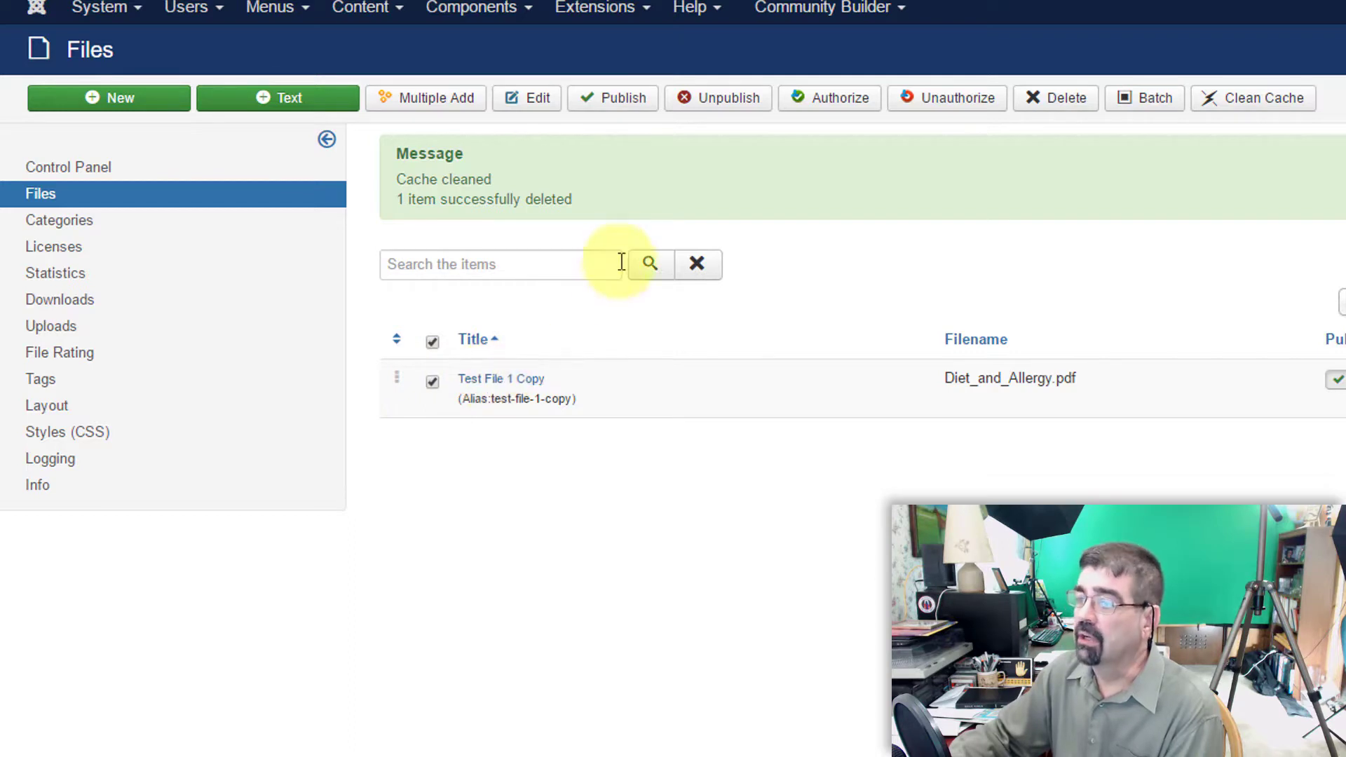
- Delete the last entry, Test File 1 Copy, and confirm
left_click(1053, 99)
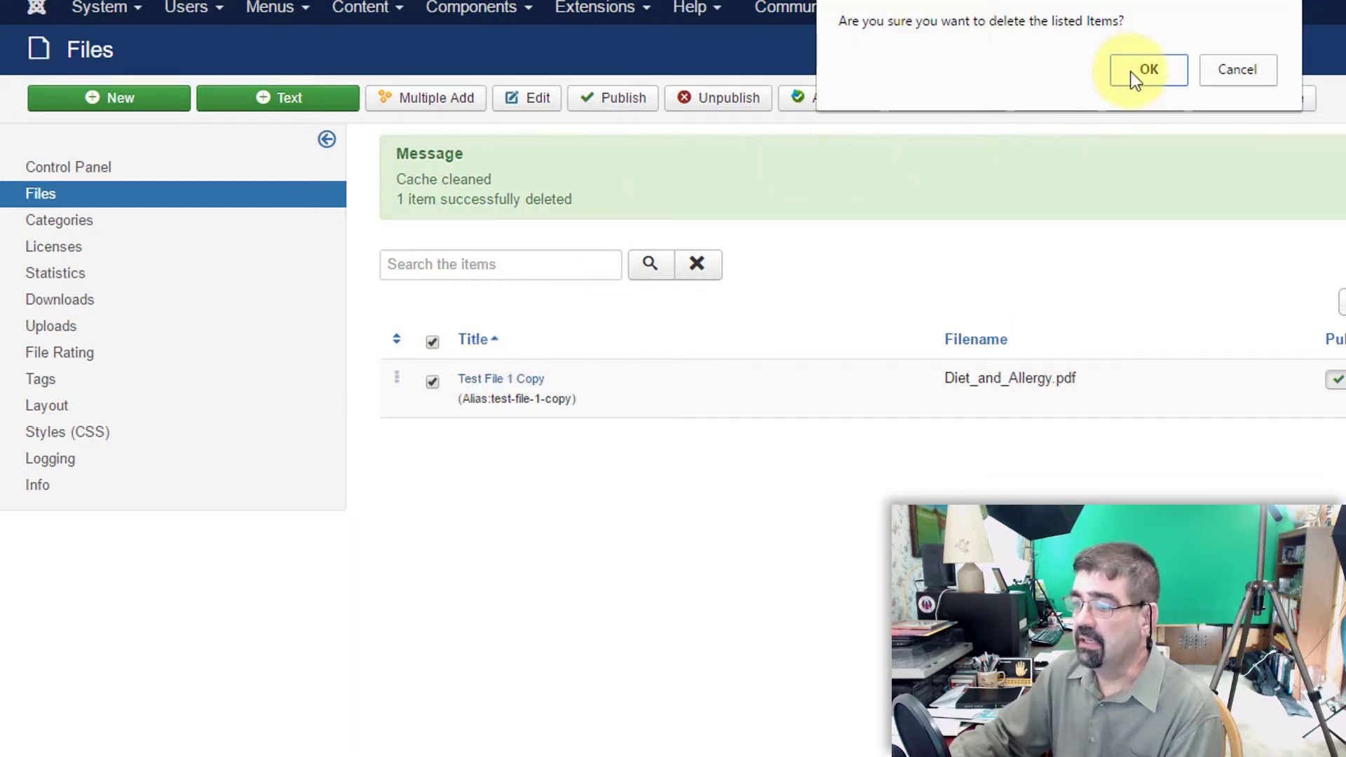
left_click(1136, 77)
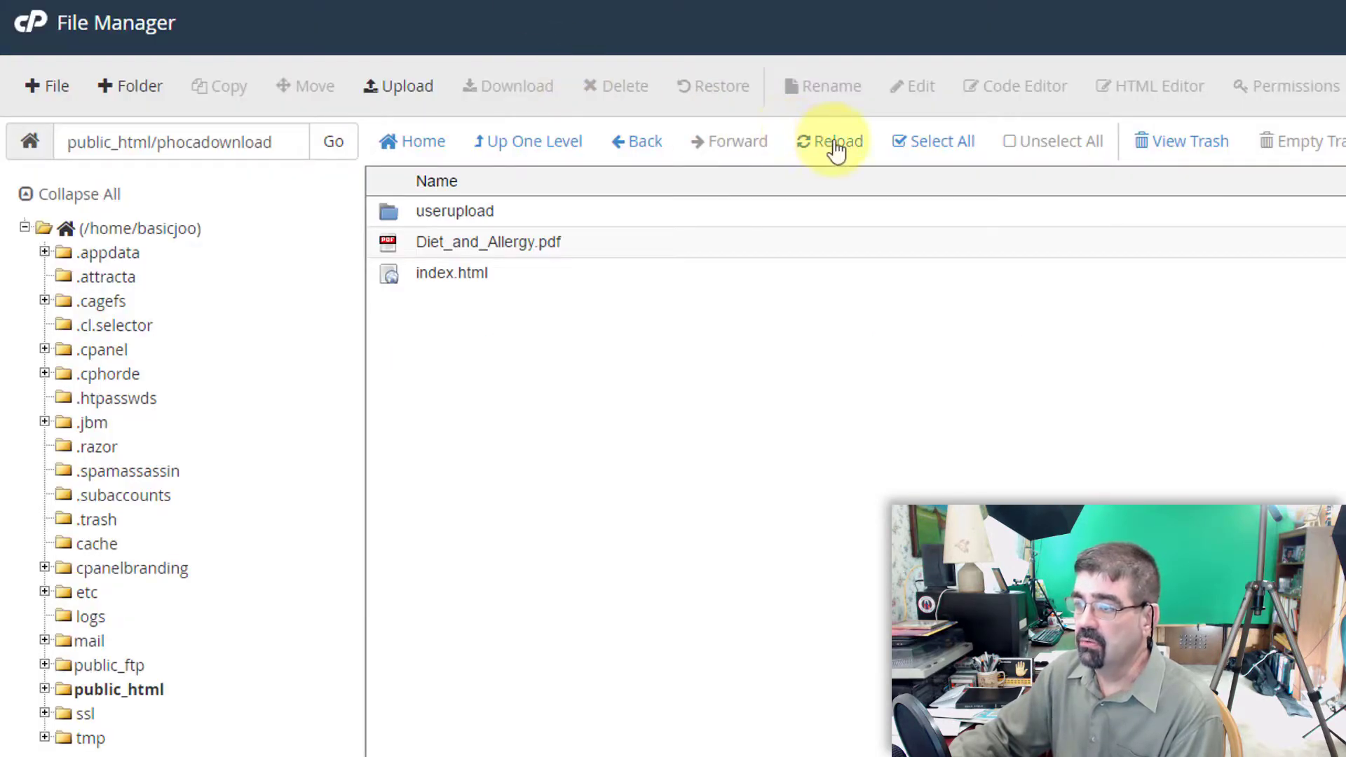
- Reload the phocadownload folder to verify Diet_and_Allergy.pdf has been removed
left_click(835, 149)
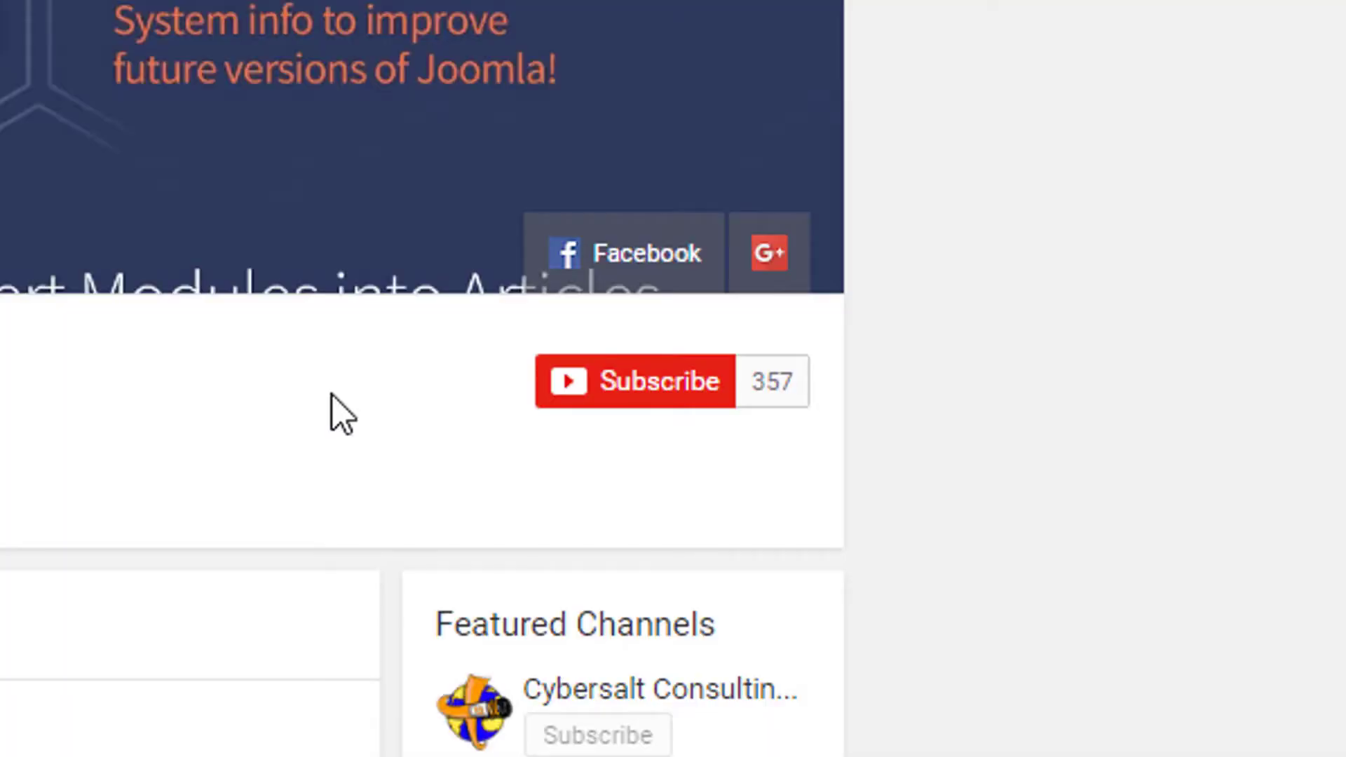
- Subscribe to the YouTube channel
left_click(633, 389)
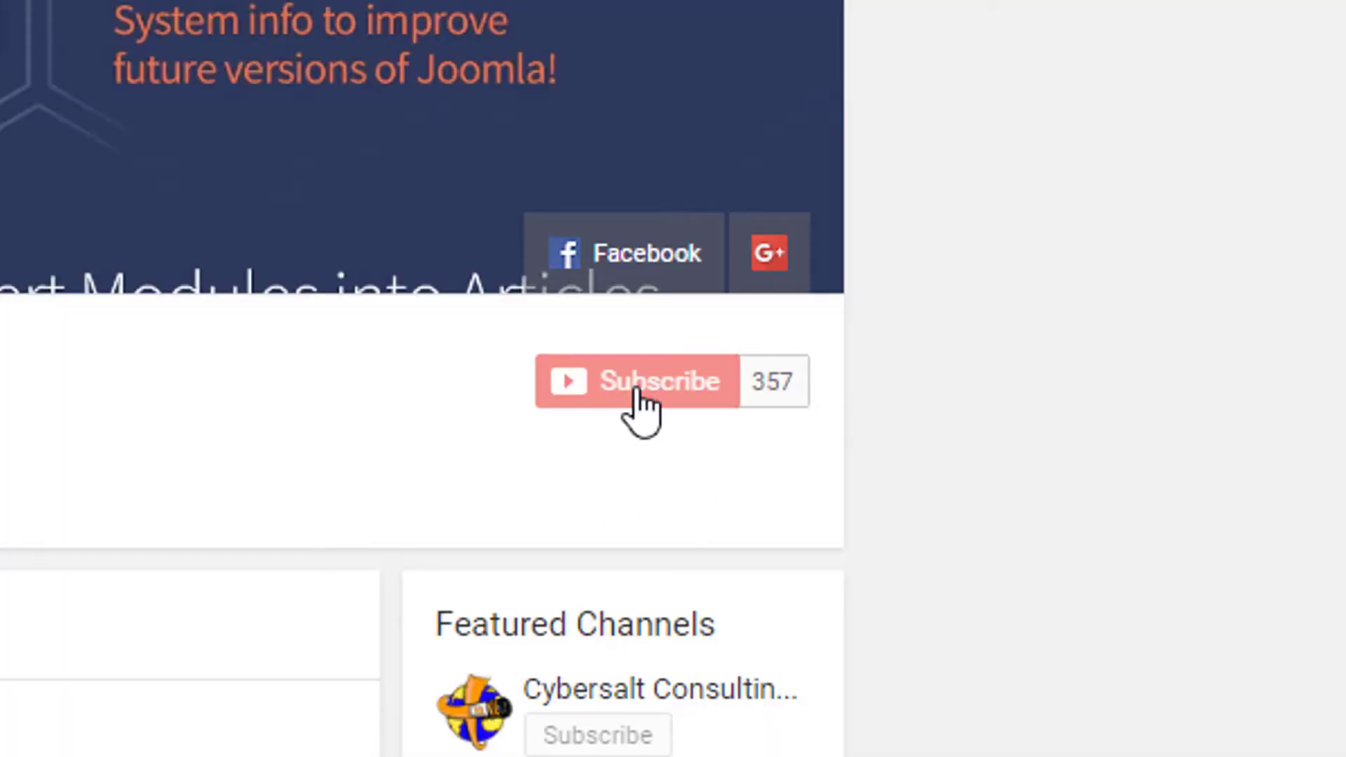